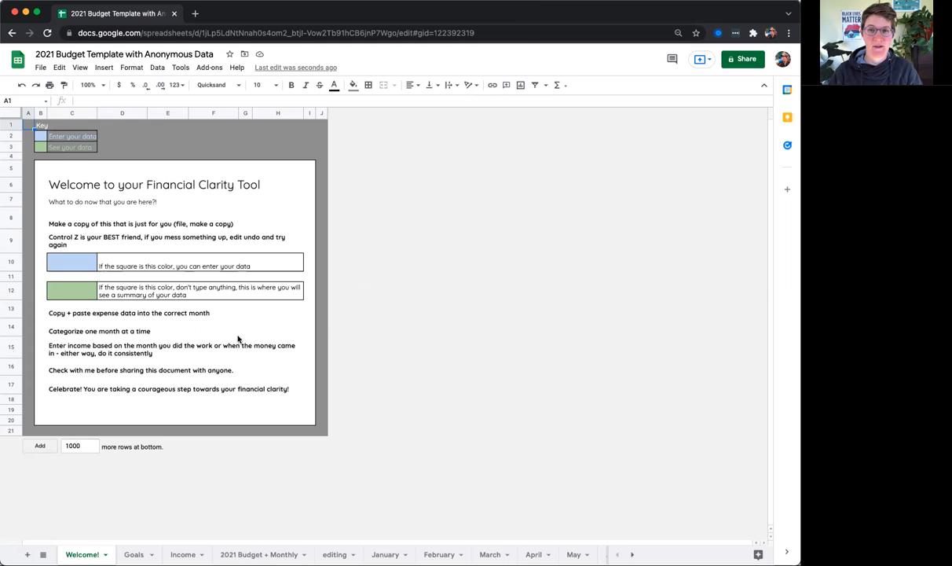
- Examine the Welcome sheet's color-coded cells and the Goals sheet's monthly income goals, actuals and percentages
left_click(69, 257)
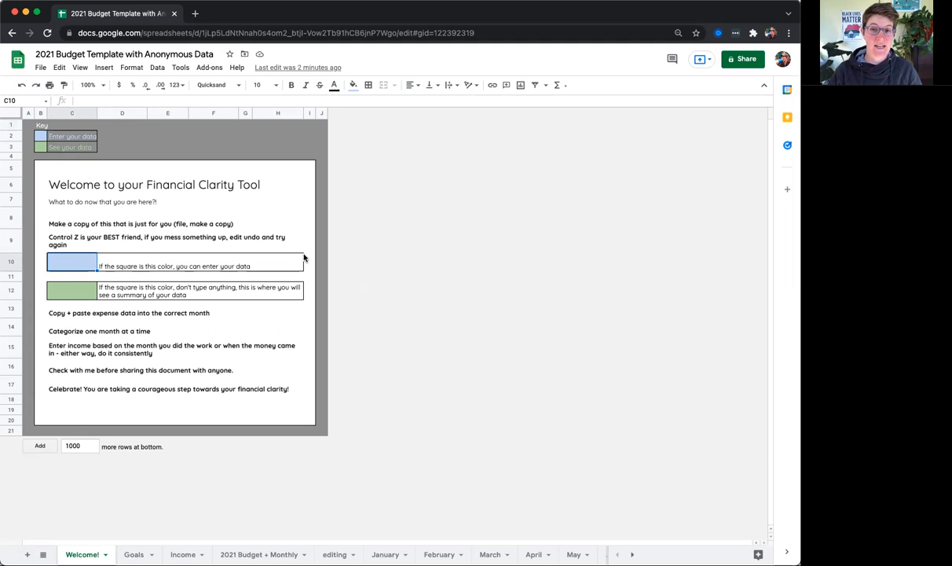
left_click(79, 282)
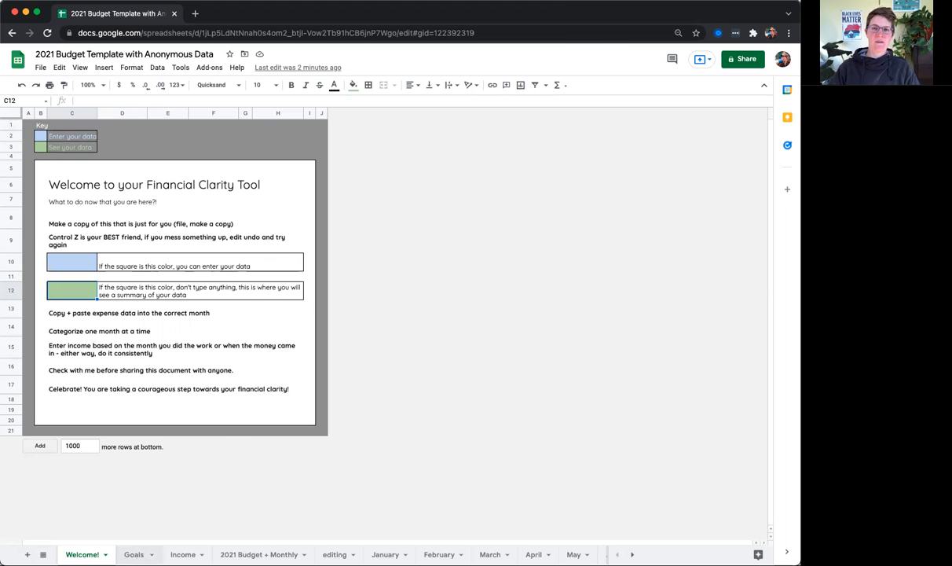
left_click(133, 554)
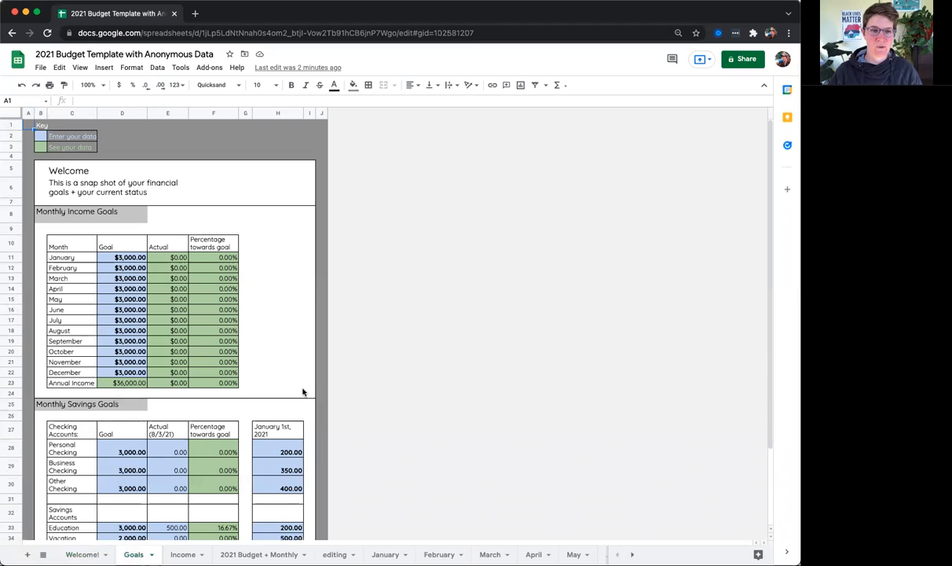
scroll(302, 390, "down", 3)
scroll(302, 390, "up", 3)
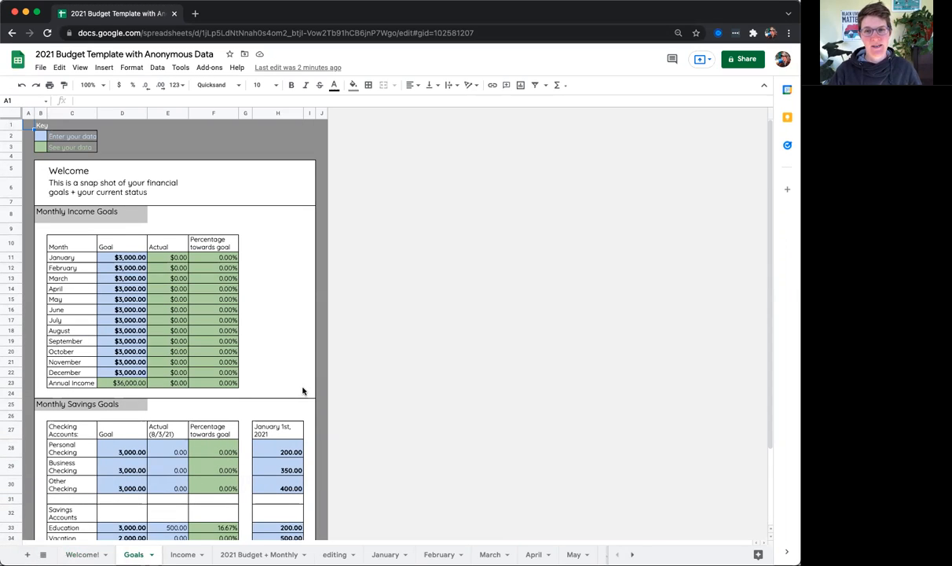
scroll(302, 390, "down", 1)
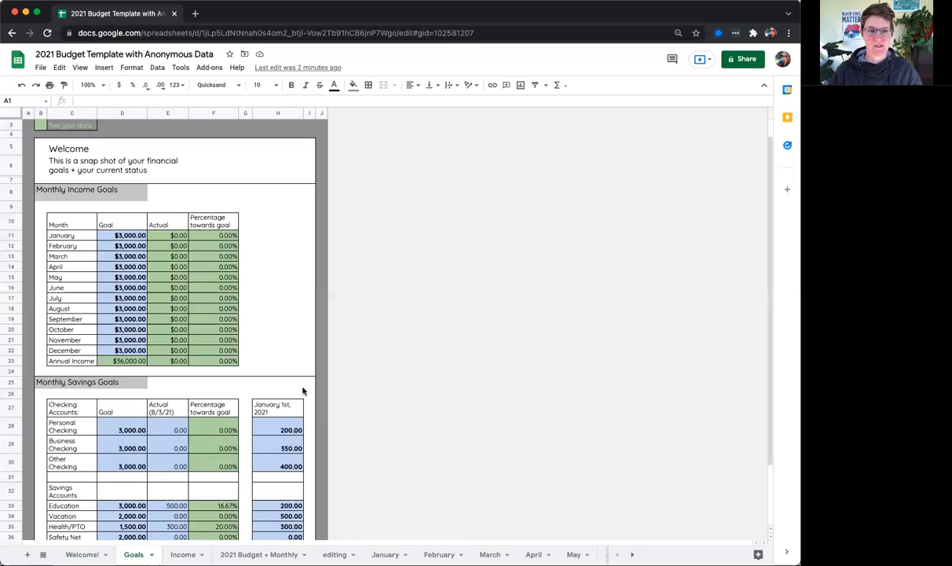
left_click_drag(119, 338, 128, 240)
left_click(129, 239)
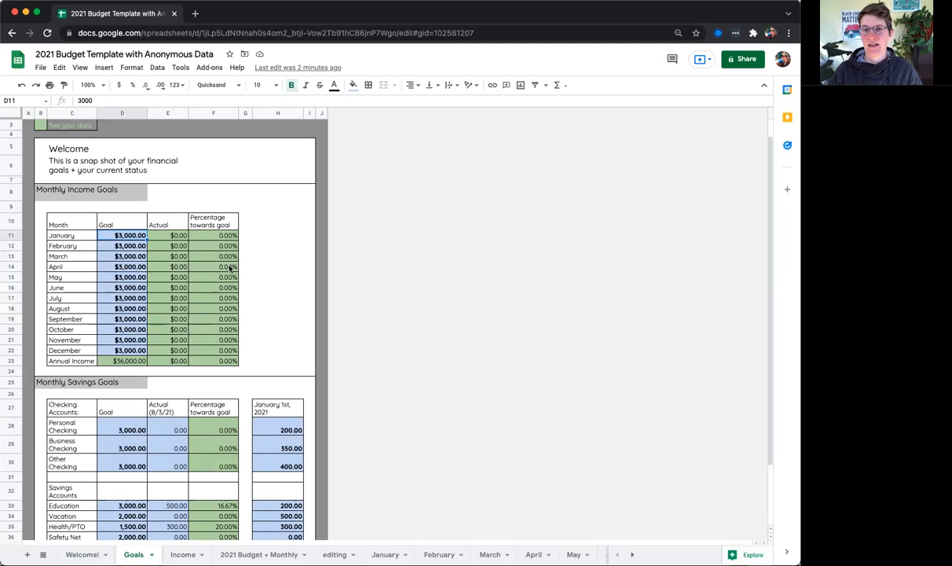
left_click(166, 236)
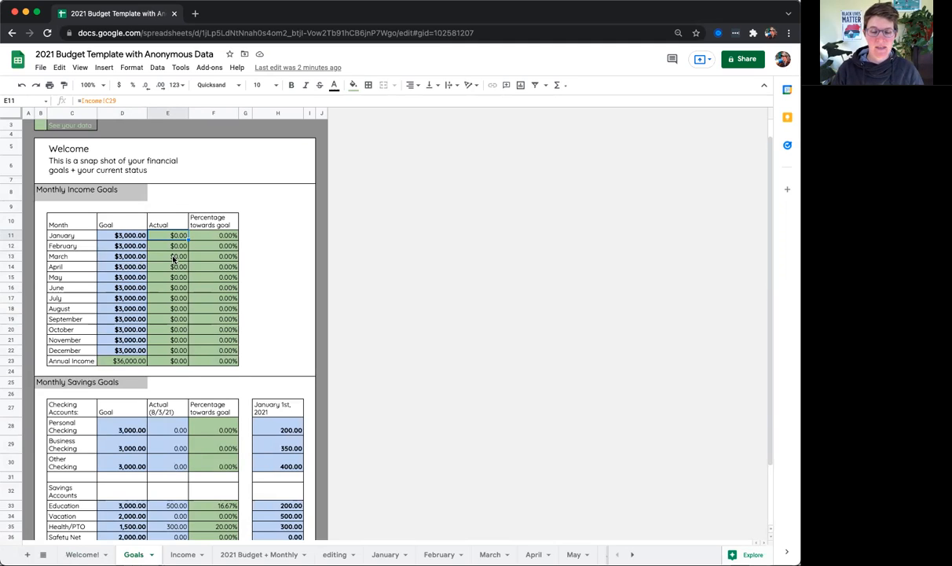
left_click_drag(209, 235, 230, 247)
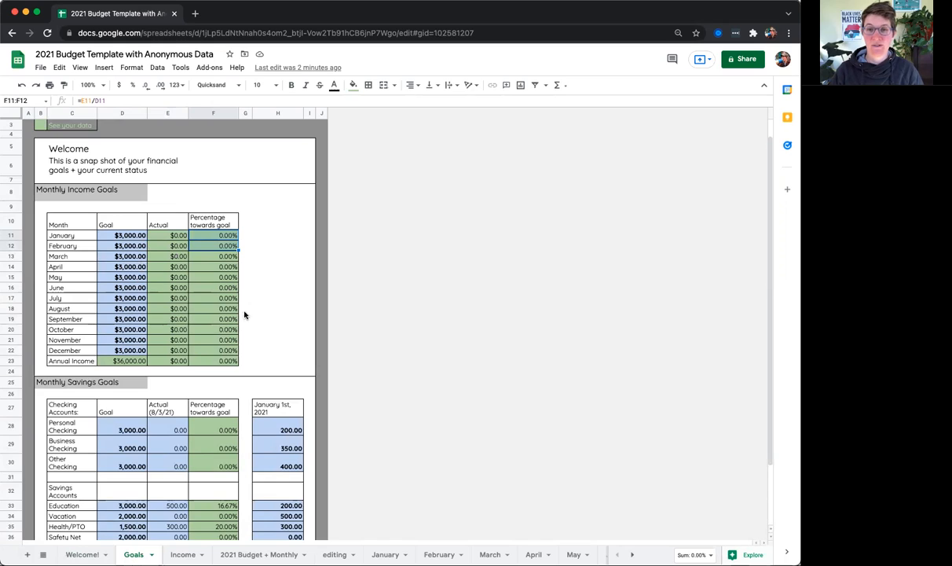
- Examine the Monthly Savings Goals table on the Goals sheet, including the account goals, actual amounts and January 1st, 2021 balances
scroll(245, 314, "down", 5)
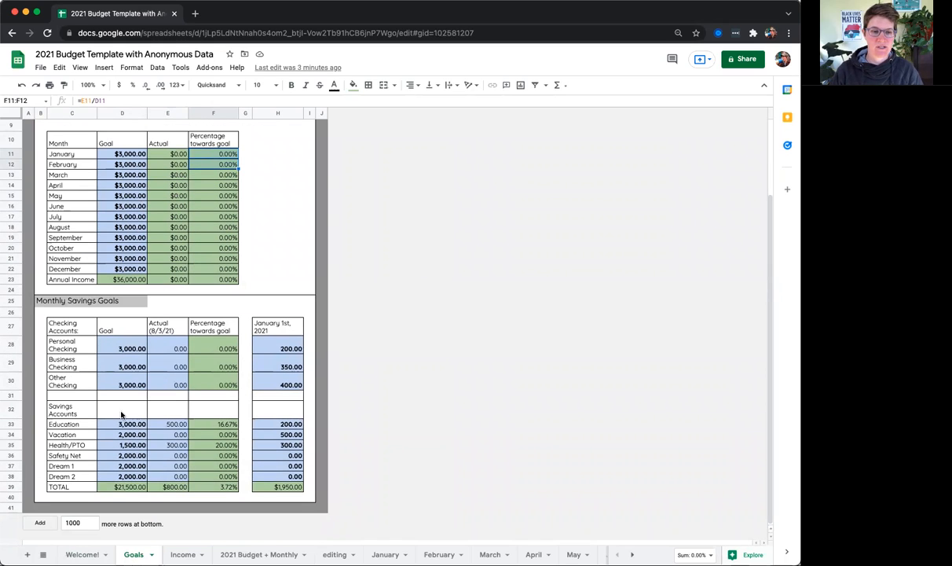
left_click_drag(126, 346, 125, 465)
left_click(177, 378)
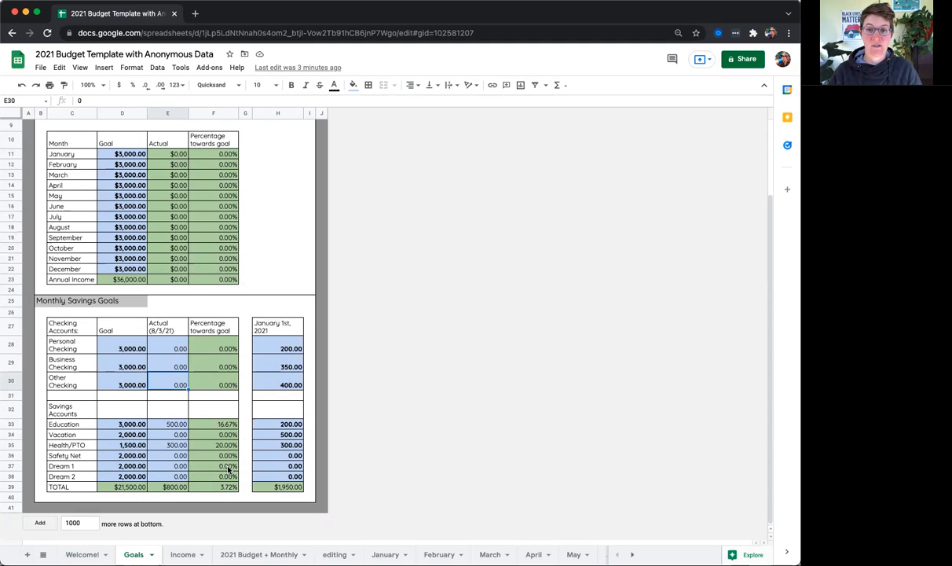
left_click_drag(267, 347, 271, 366)
left_click_drag(274, 405, 278, 474)
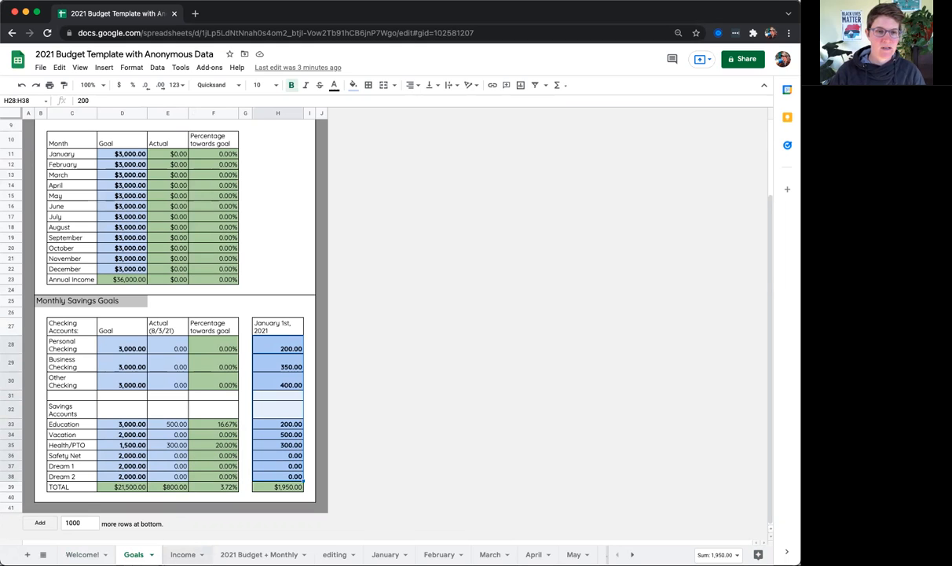
- On the Income sheet, enter February amounts of 200 for Stipend and 500 for Sales under Income 1
left_click(183, 553)
scroll(253, 343, "down", 1)
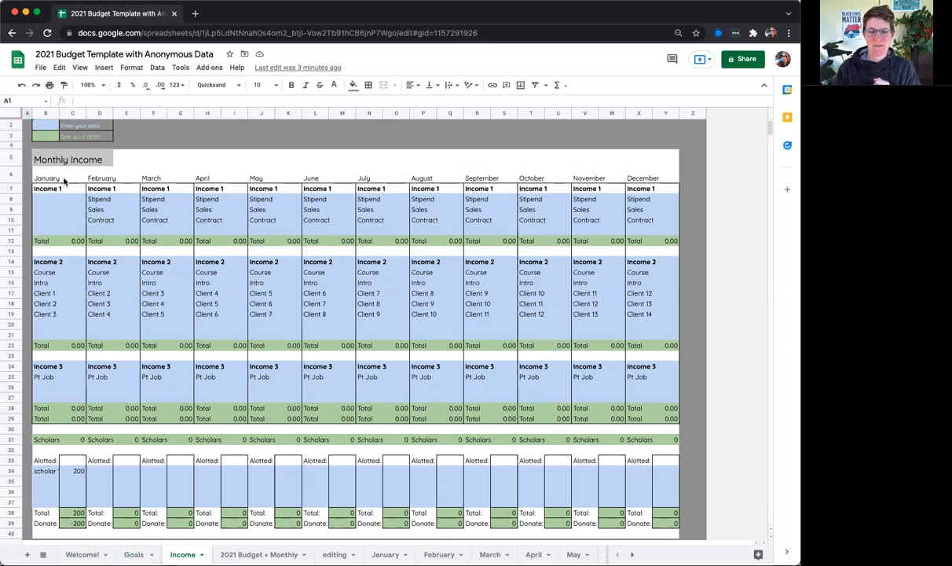
left_click(70, 271)
left_click(120, 200)
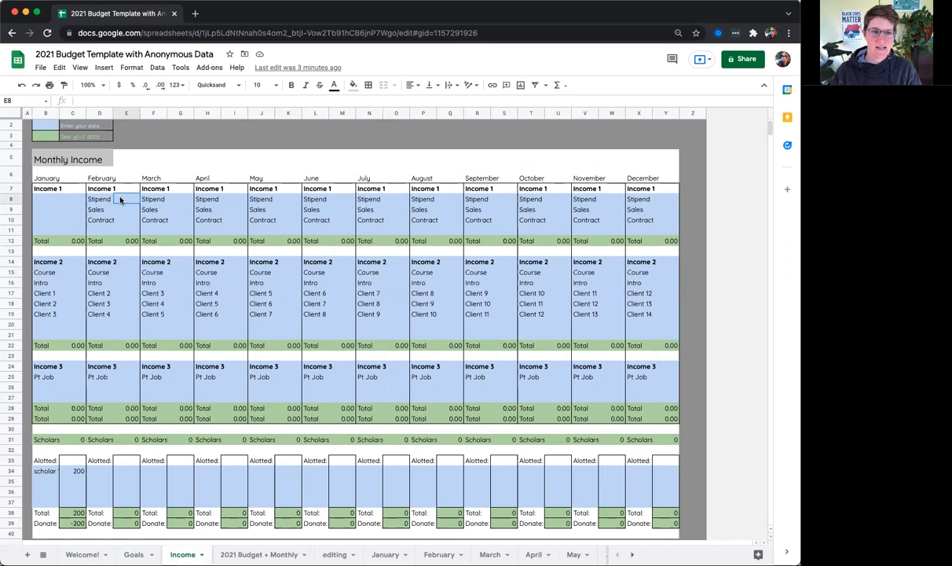
type("200")
key("Return")
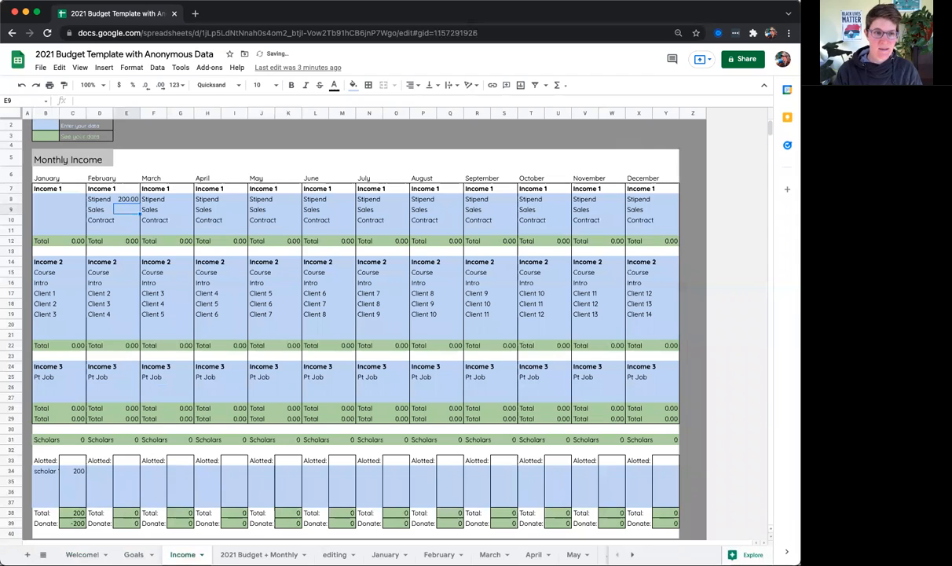
type("500")
key("Return")
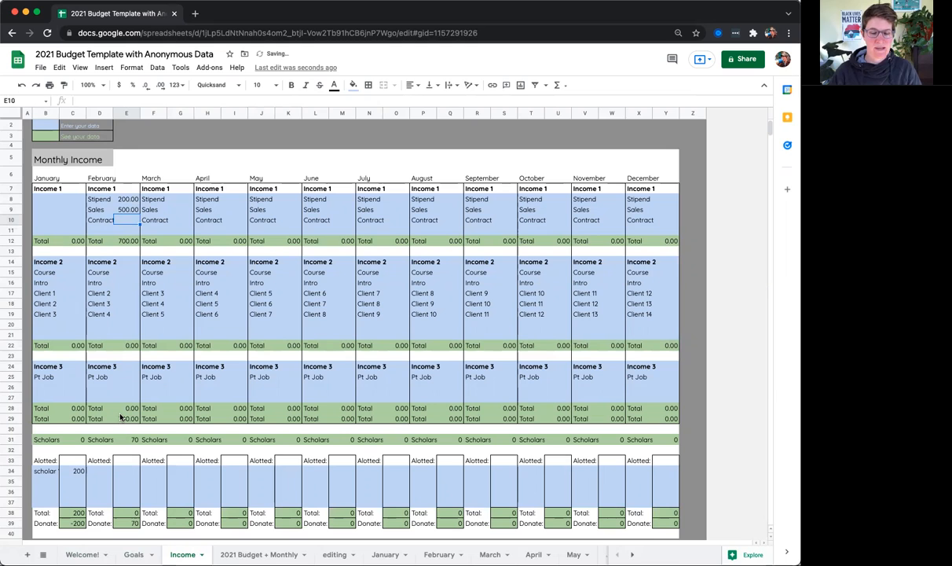
- Check February's actual income and percentage towards goal on the Goals sheet
left_click(133, 553)
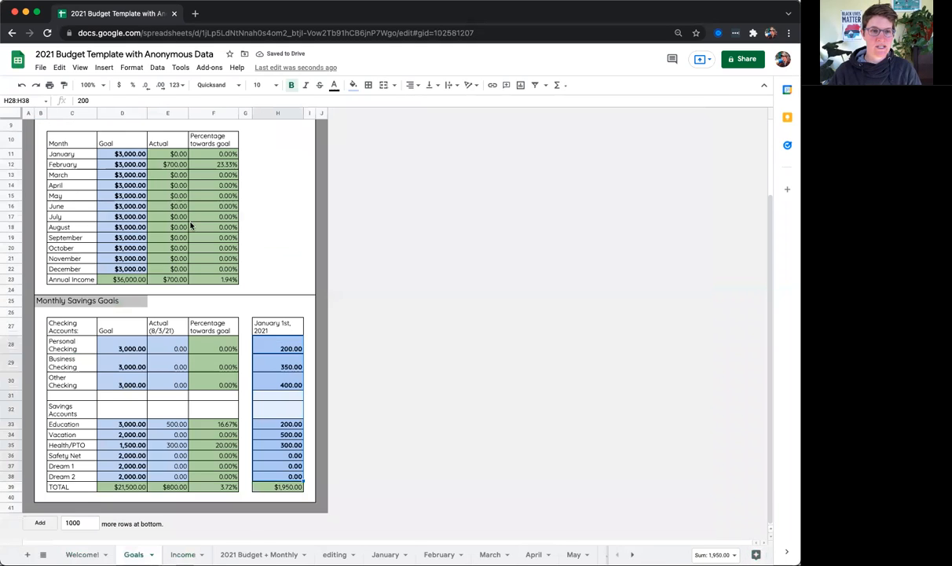
left_click(169, 209)
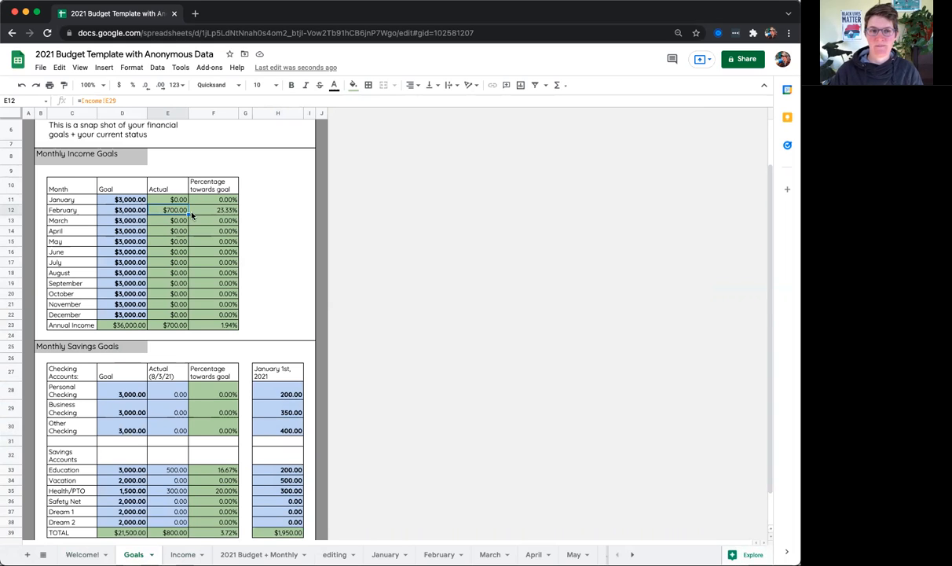
left_click(226, 210)
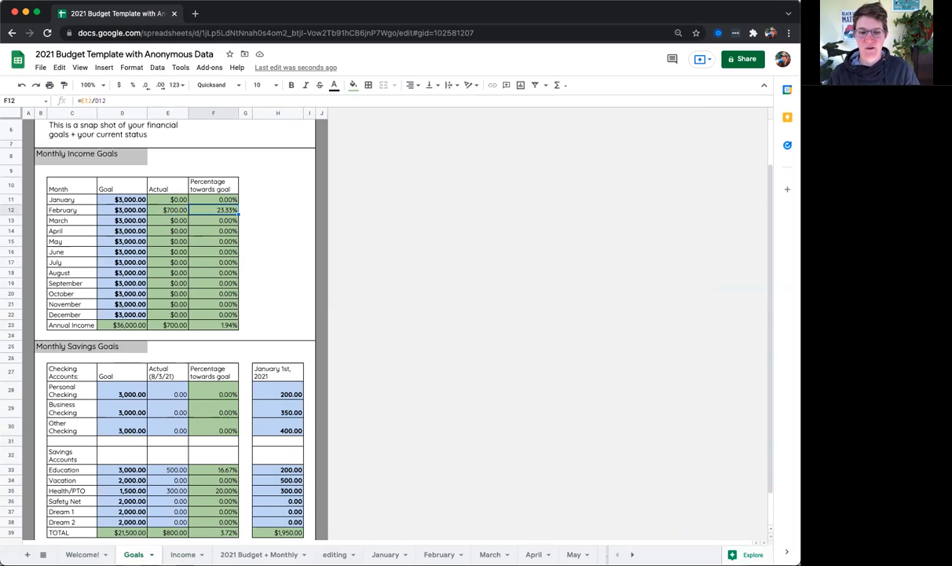
- Review the Income sheet's scholarship and donation rows, and the monthly business expense amounts on the 2021 Budget + Monthly sheet
left_click(183, 554)
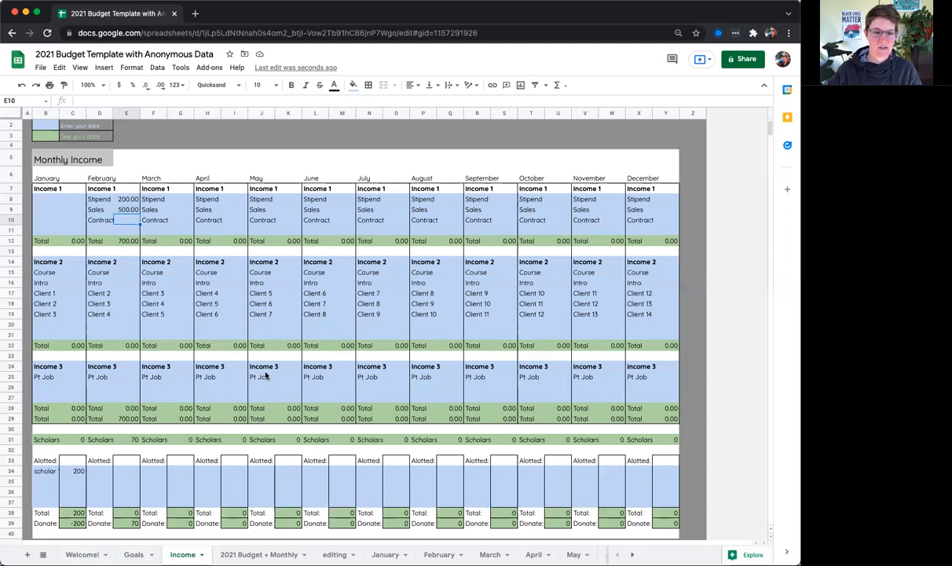
left_click_drag(11, 442, 12, 507)
left_click(177, 483)
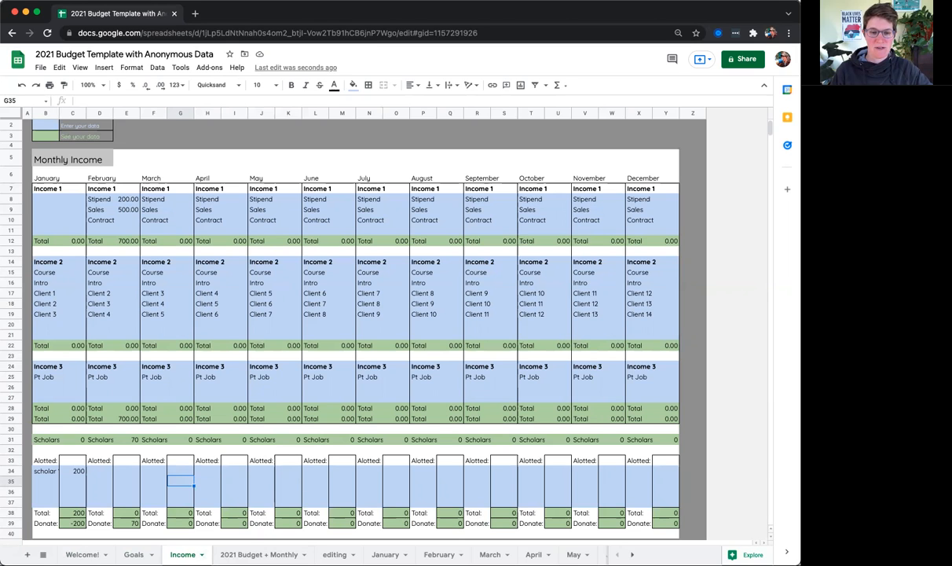
left_click(258, 554)
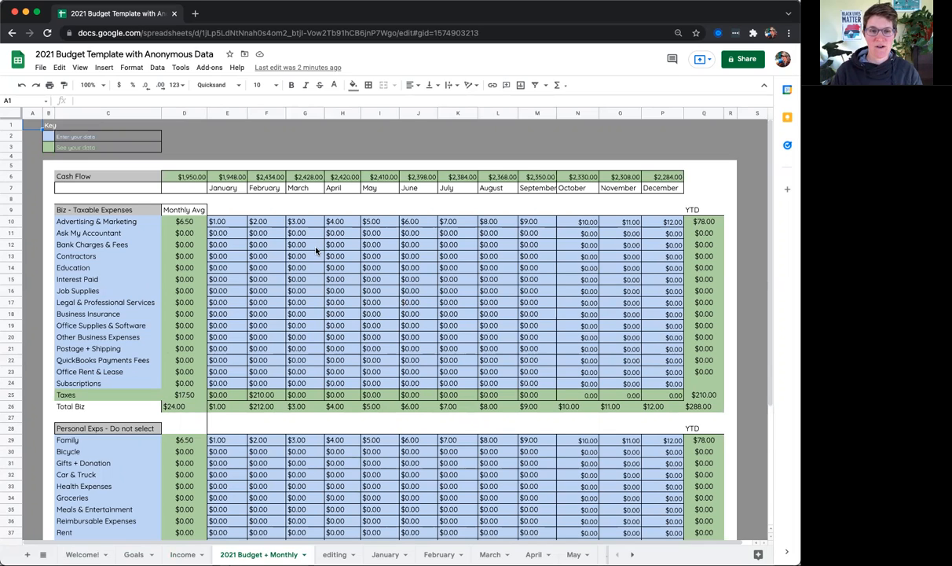
left_click_drag(218, 221, 649, 383)
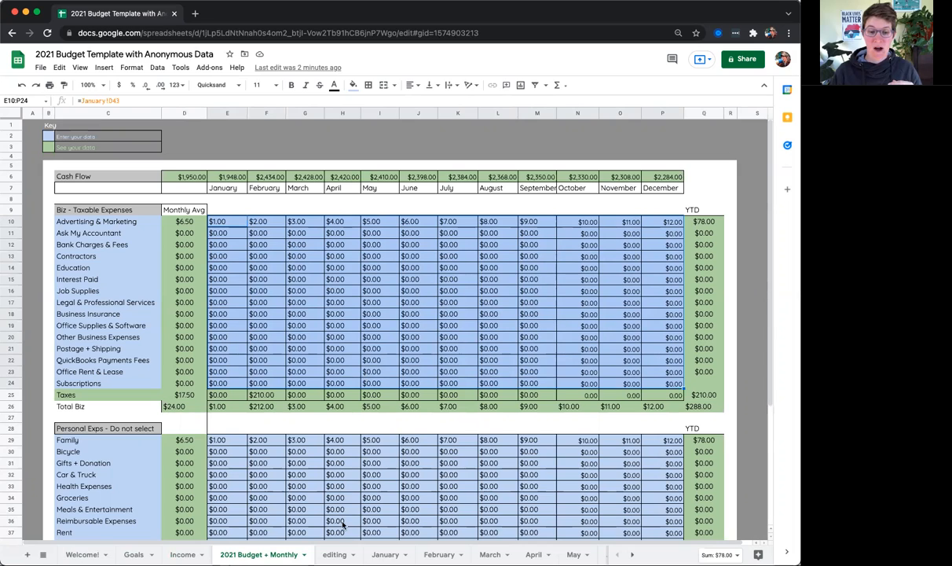
- On the January sheet, add a "Berkeley bowl" expense in row 8 with category Groceries and amount 75
left_click(385, 553)
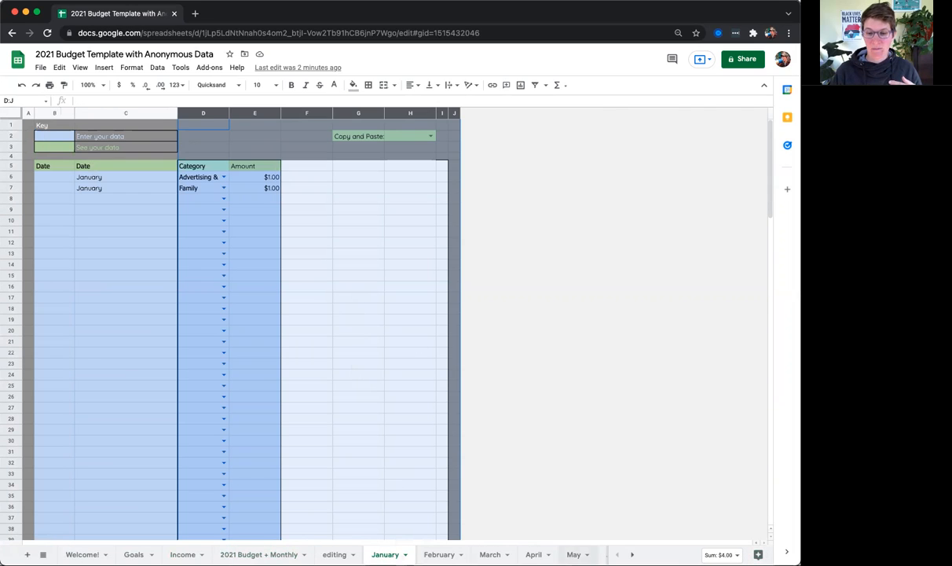
left_click(99, 201)
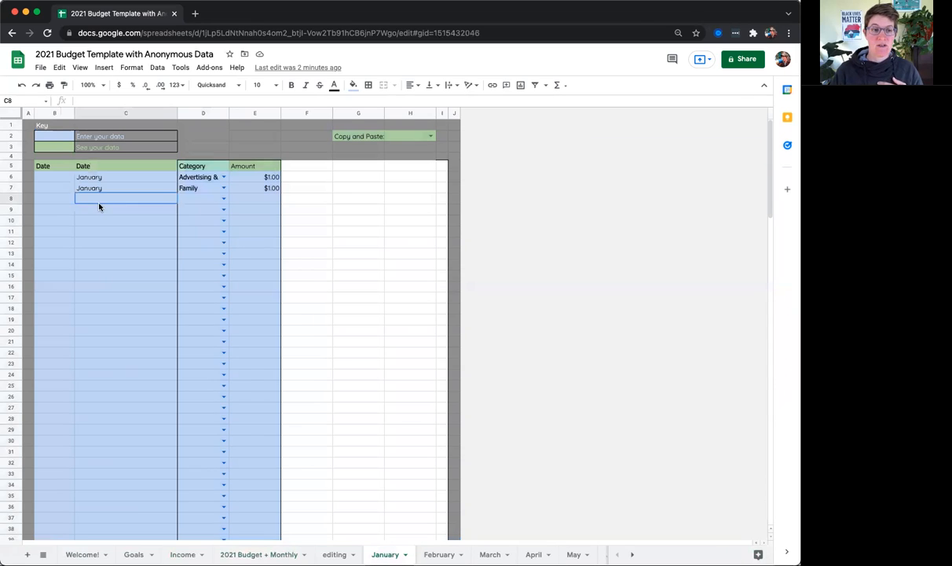
type("Berkeley bowl")
key("Tab")
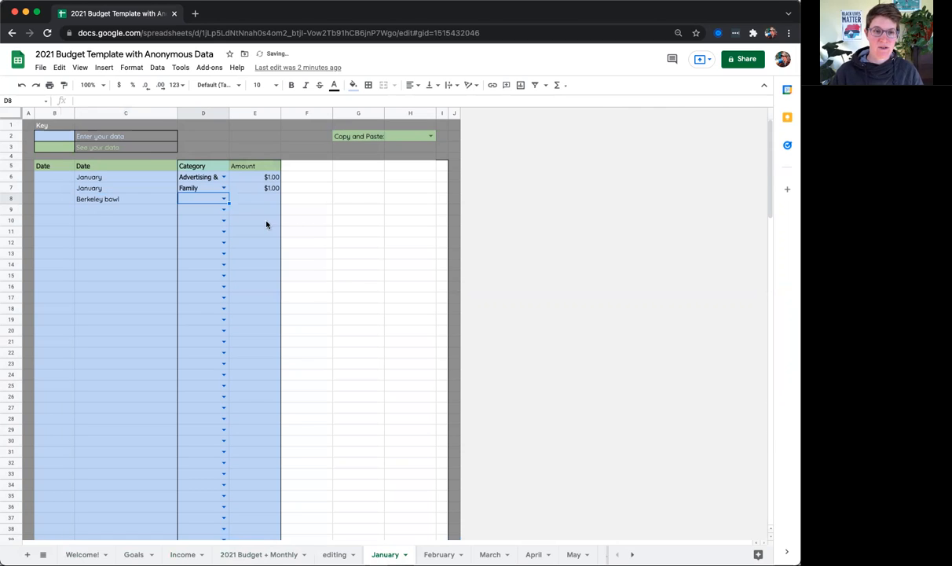
left_click(224, 199)
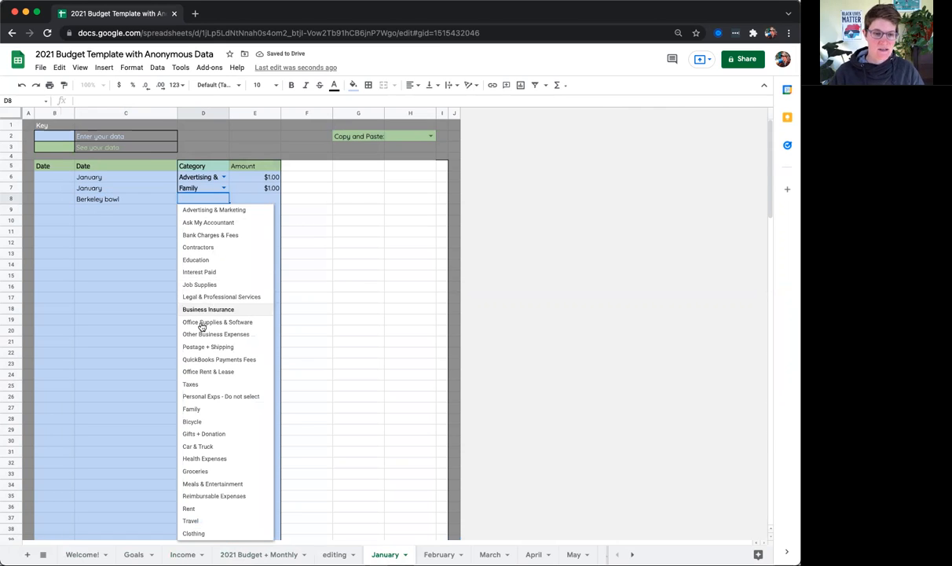
left_click(198, 470)
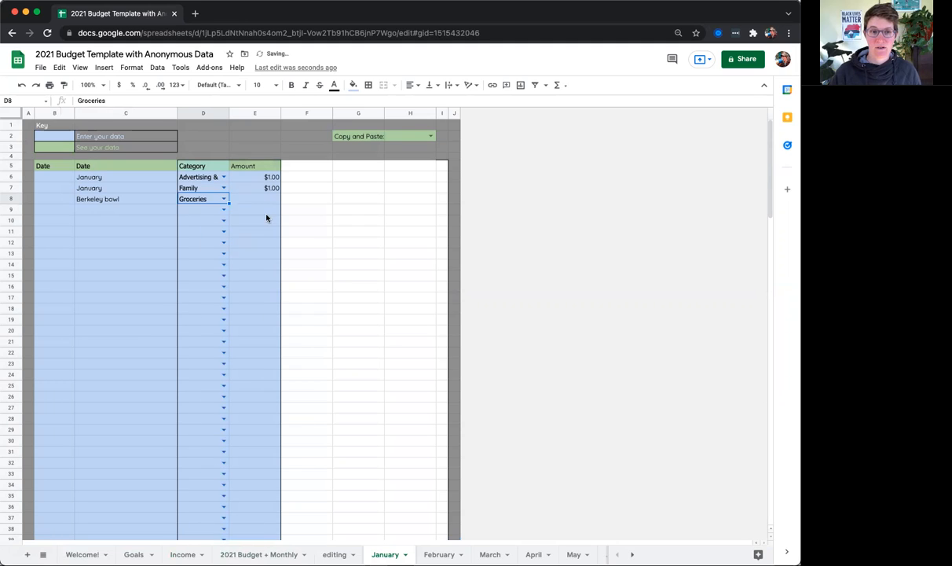
left_click(262, 204)
type("75")
key("Return")
- Check the Groceries total in the January sheet's personal expenses summary
scroll(355, 283, "down", 1)
scroll(342, 330, "down", 4)
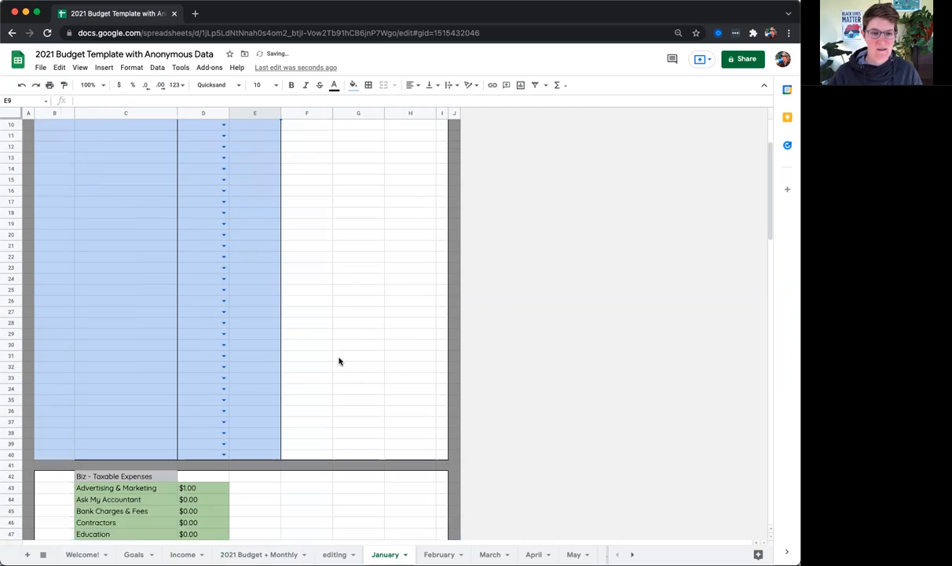
scroll(328, 367, "down", 6)
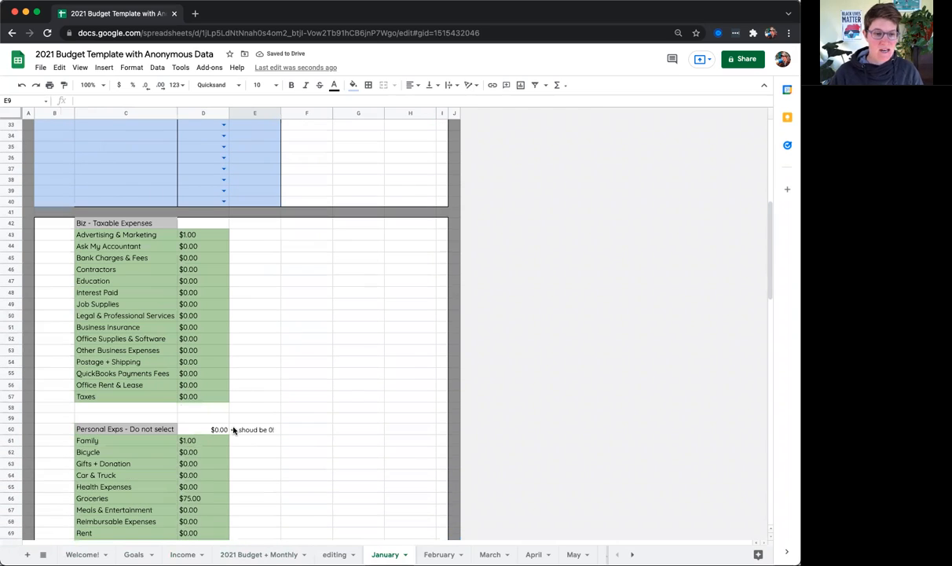
scroll(166, 382, "down", 2)
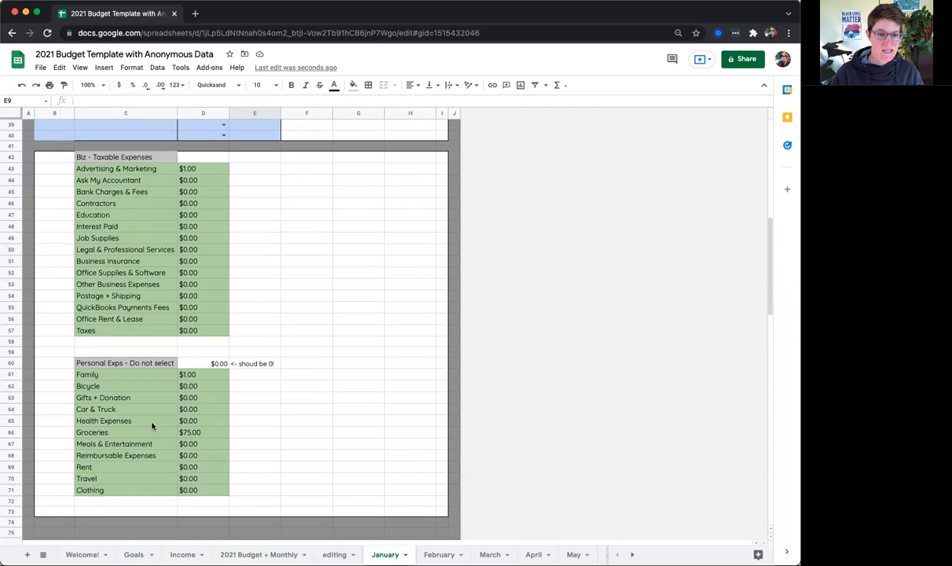
left_click(206, 433)
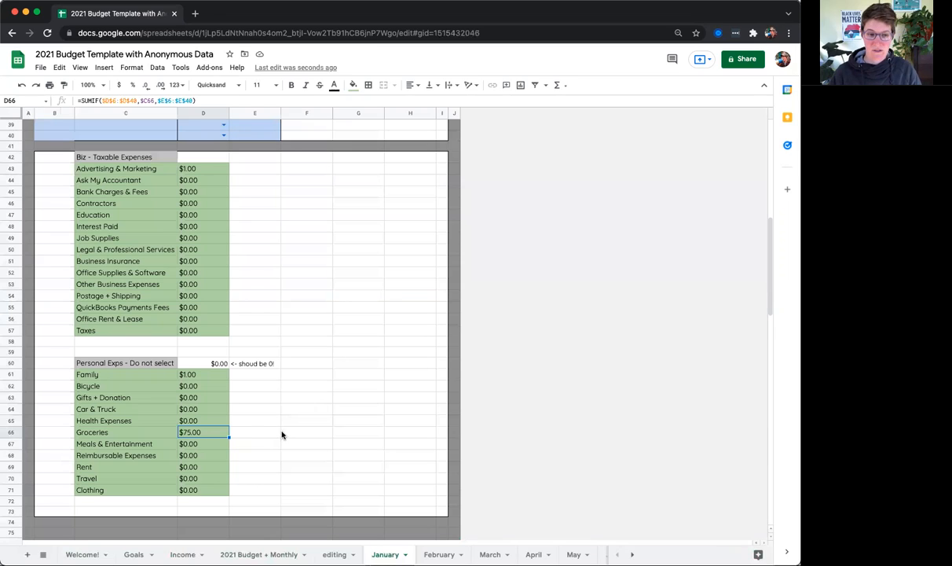
- Copy the "Berkeley bowl" description from row 8 into row 9 of the January expense list
scroll(258, 385, "up", 8)
scroll(258, 385, "up", 5)
left_click(124, 198)
key("ctrl+c")
key("Down")
key("ctrl+v")
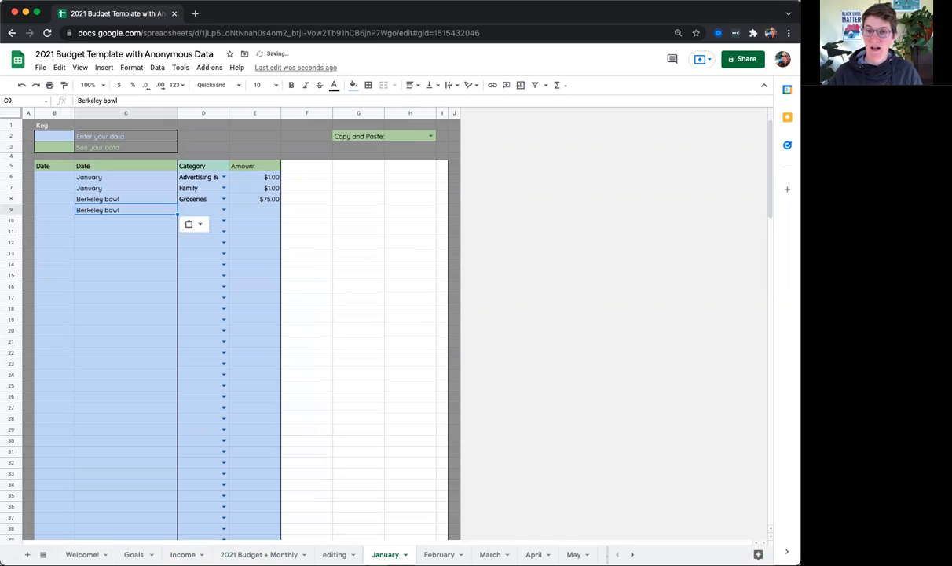
- Set the second Berkeley bowl expense in row 9 to category Groceries with an amount of 25
key("Right")
key("Up")
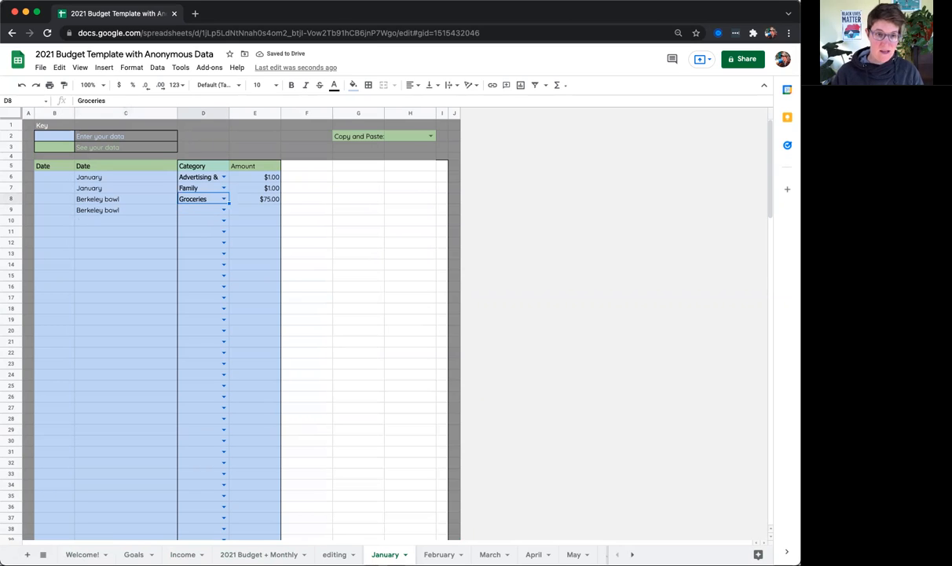
left_click(224, 211)
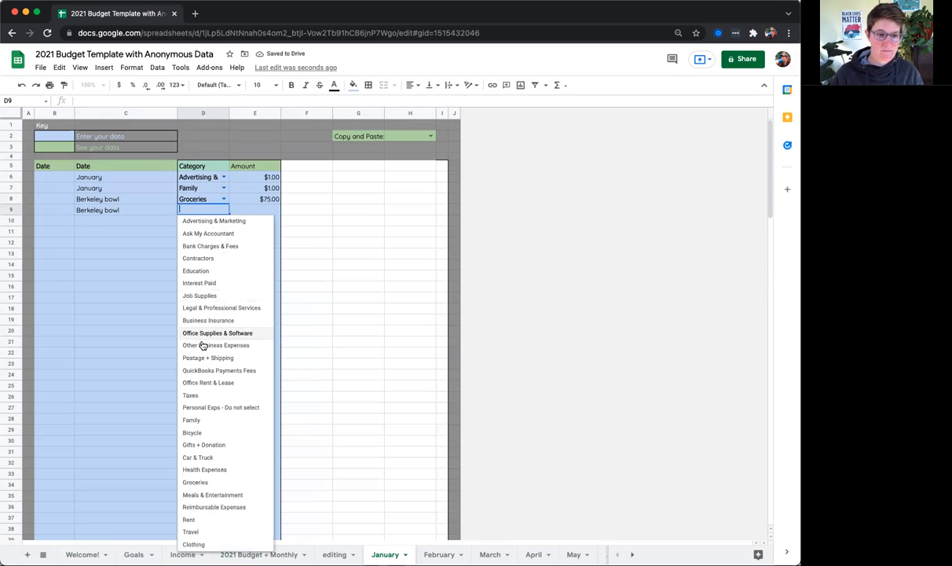
left_click(214, 483)
left_click(267, 209)
type("25")
key("Return")
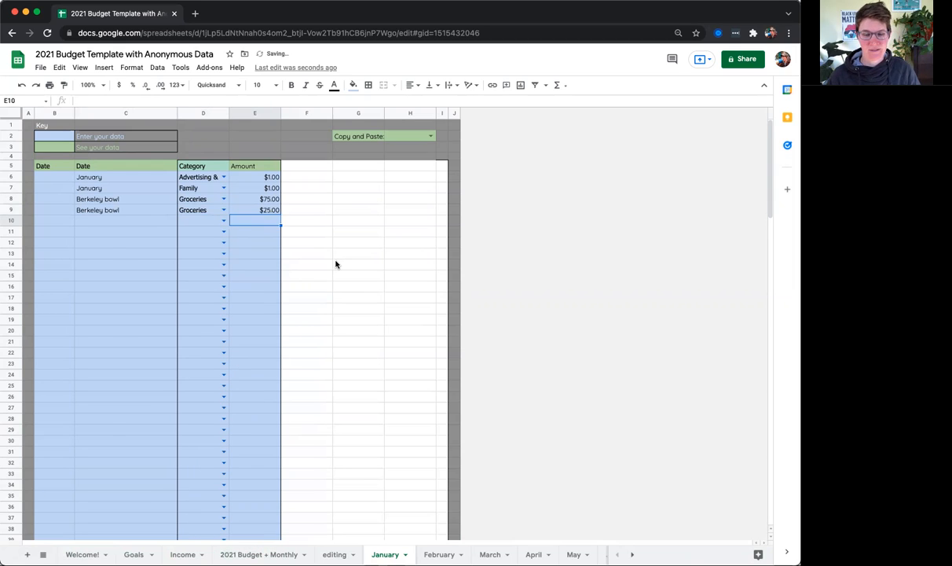
- Check the updated Groceries total in cell D66 of the January sheet's personal expenses summary
scroll(336, 263, "down", 3)
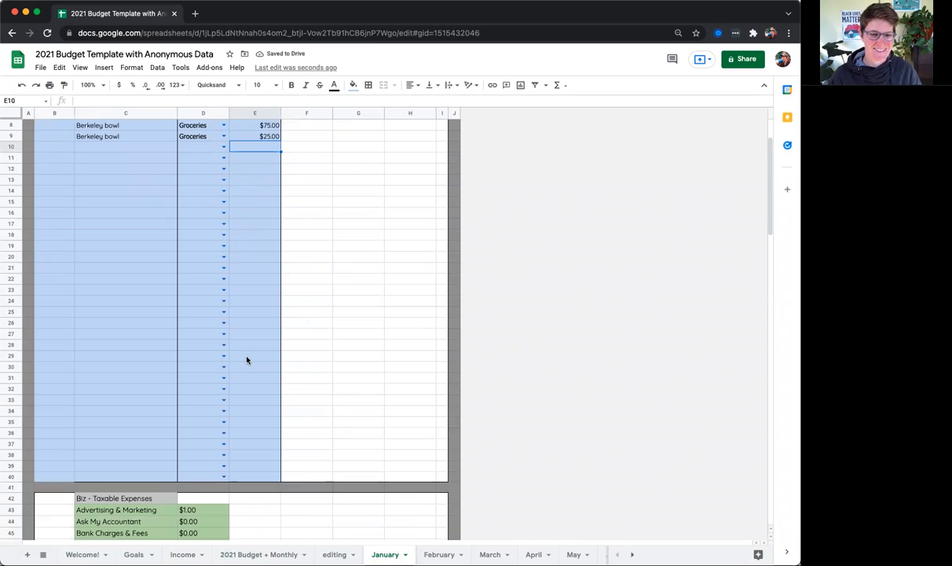
scroll(247, 359, "down", 5)
left_click(197, 414)
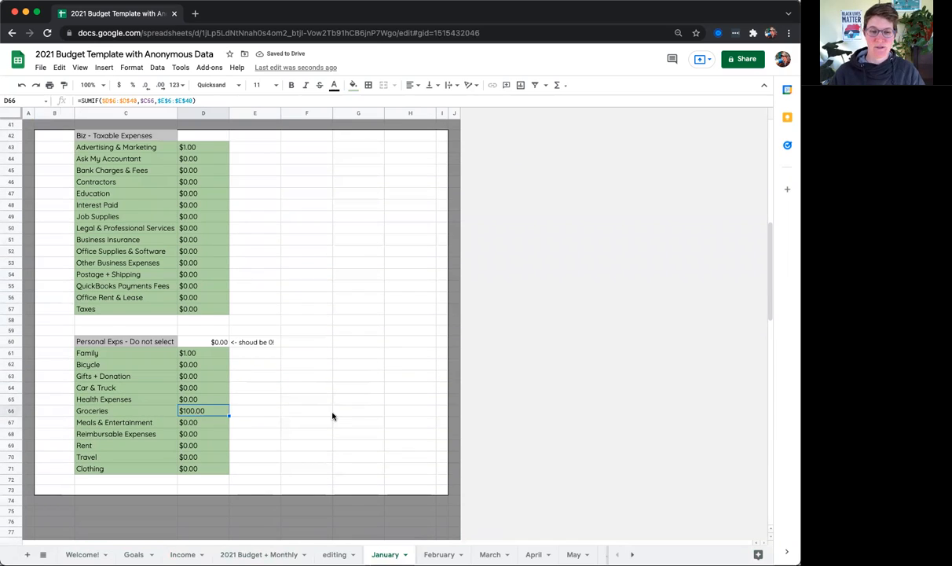
- Examine the January Groceries amount in cell E34 of the 2021 Budget + Monthly sheet
left_click(263, 554)
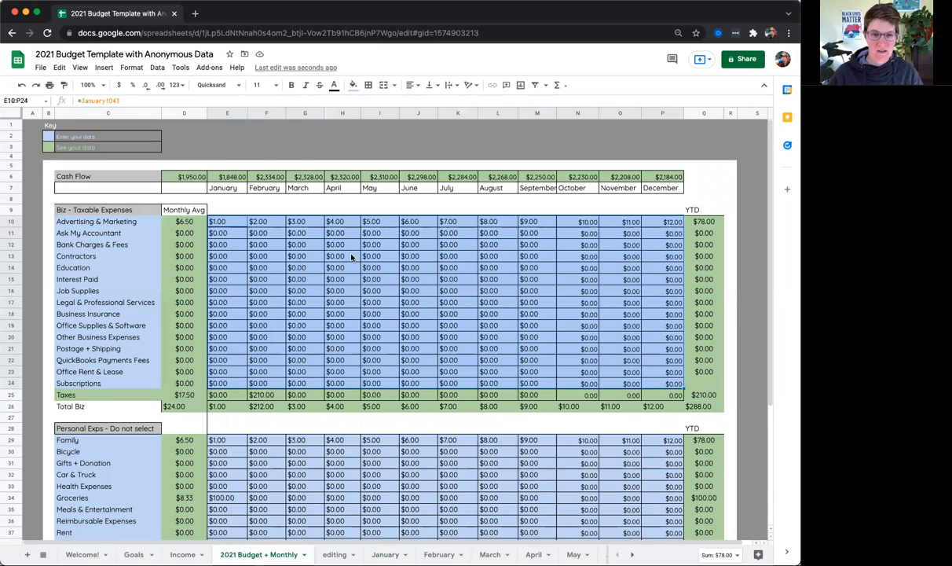
scroll(218, 346, "down", 5)
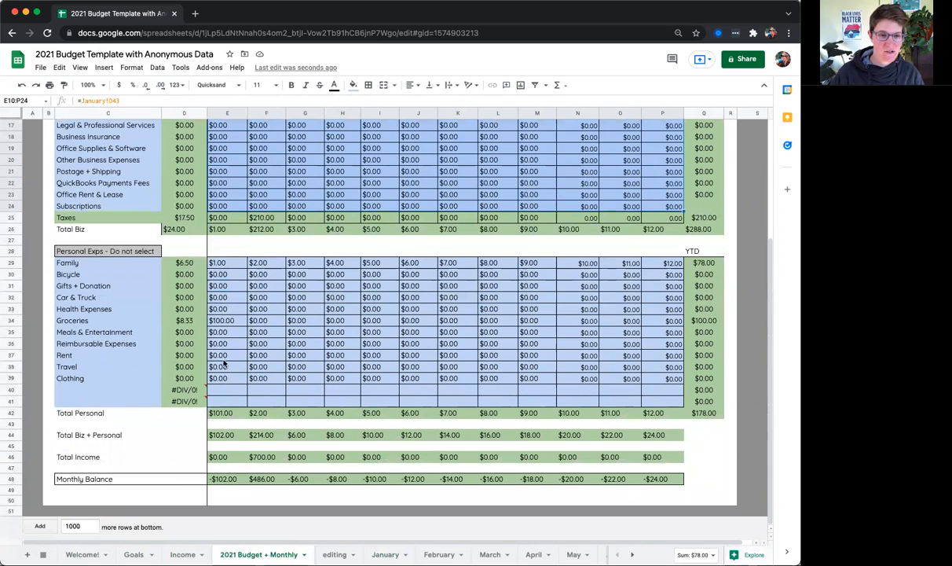
left_click(221, 319)
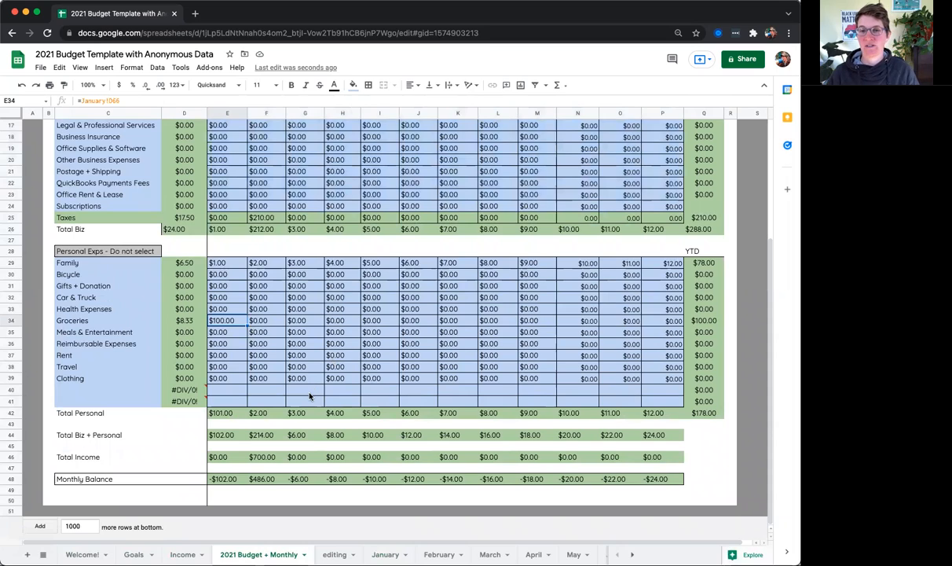
- Return to the January sheet and review the expense entries at the start of its list
left_click(385, 555)
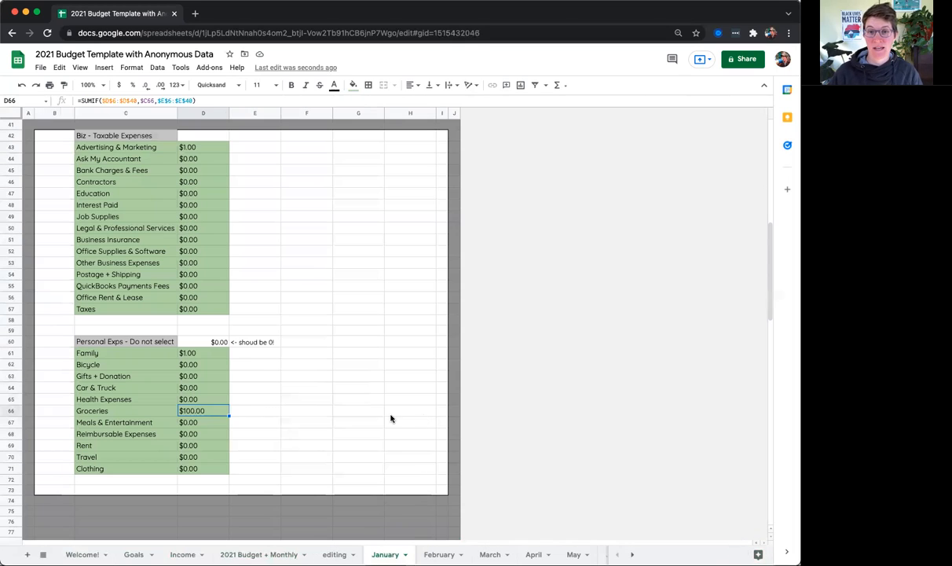
scroll(280, 395, "up", 3)
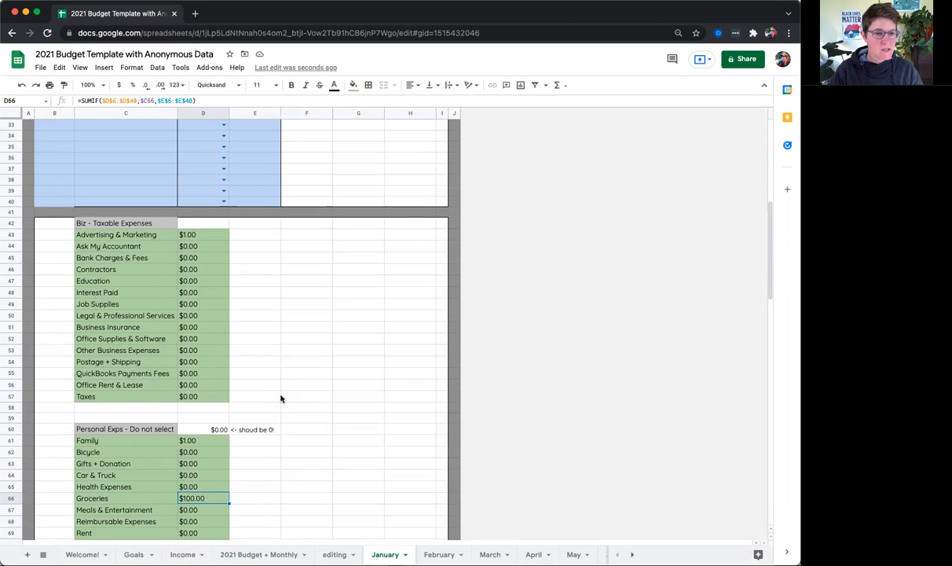
scroll(255, 343, "up", 10)
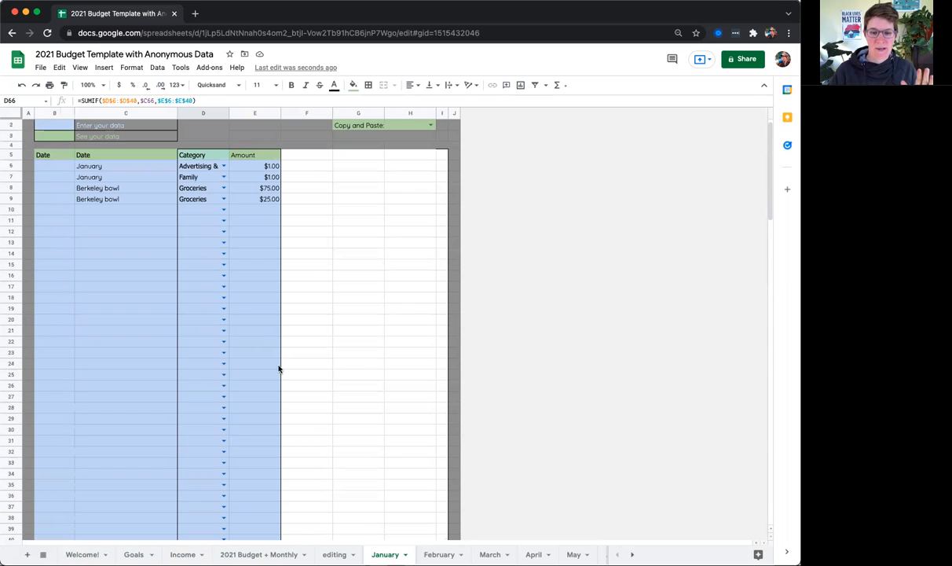